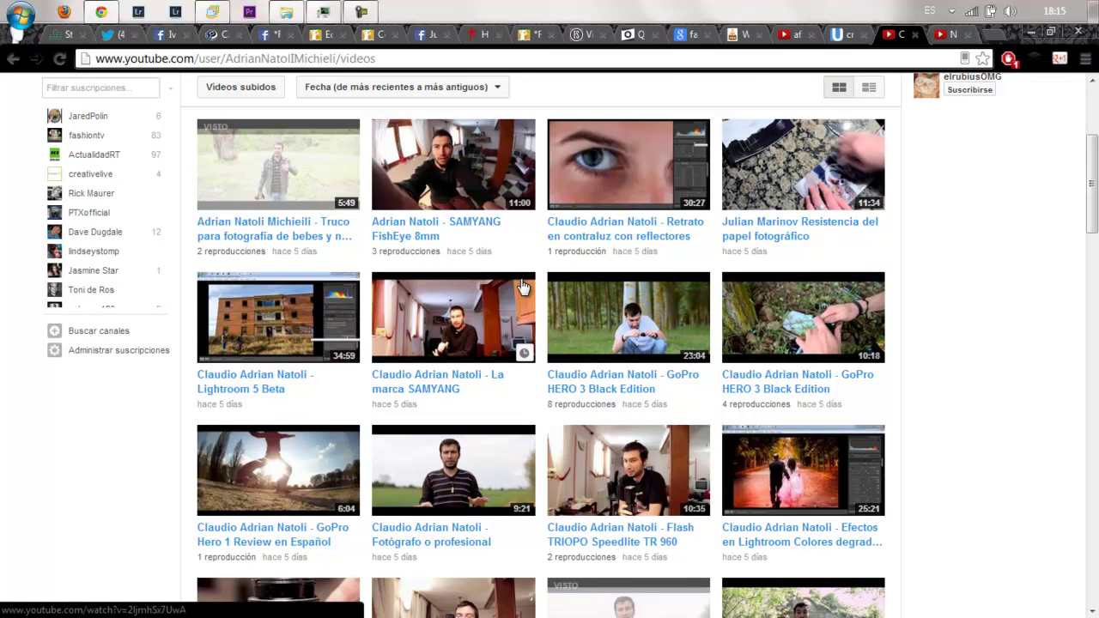
- Open 'Truco para fotografía de bebes y niños', pause it, and scroll below the player
click(302, 237)
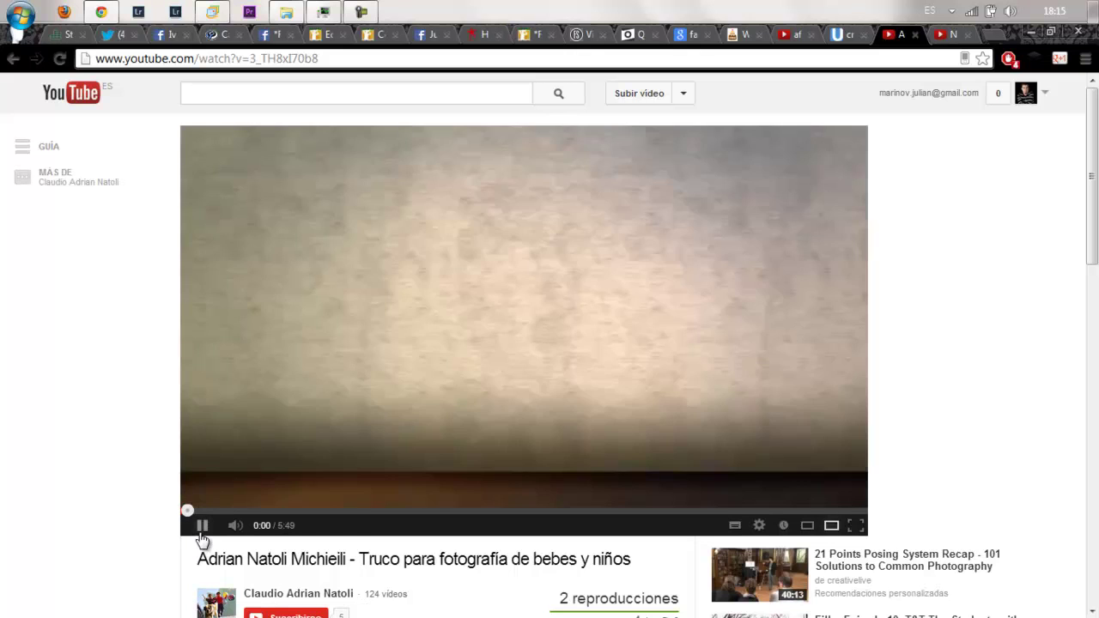
click(202, 533)
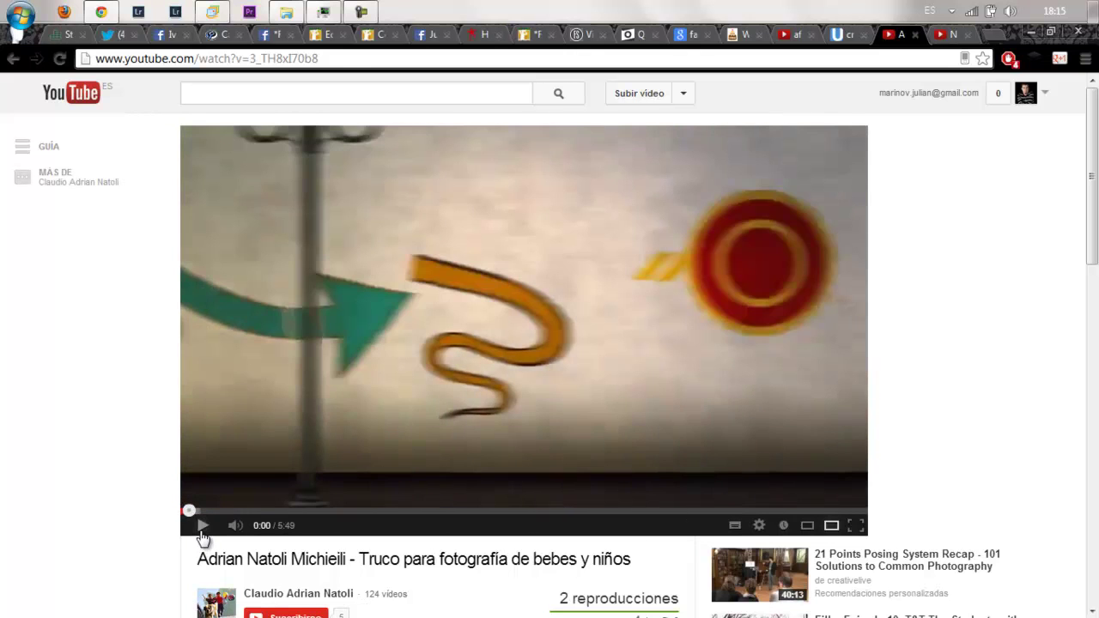
right_click(685, 313)
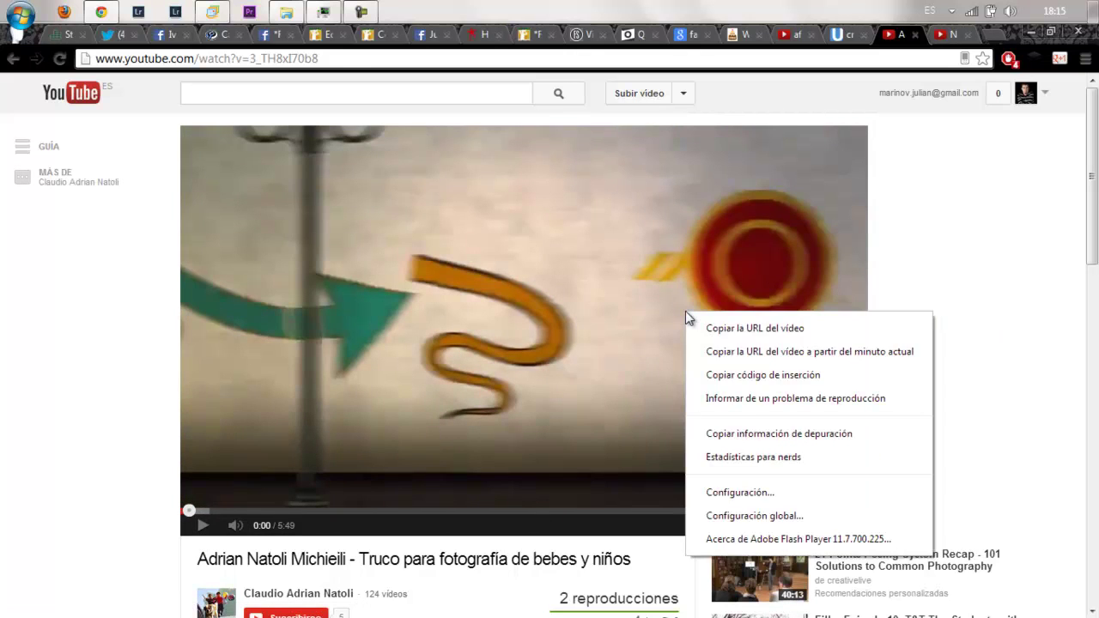
click(988, 375)
drag(1092, 172, 1079, 284)
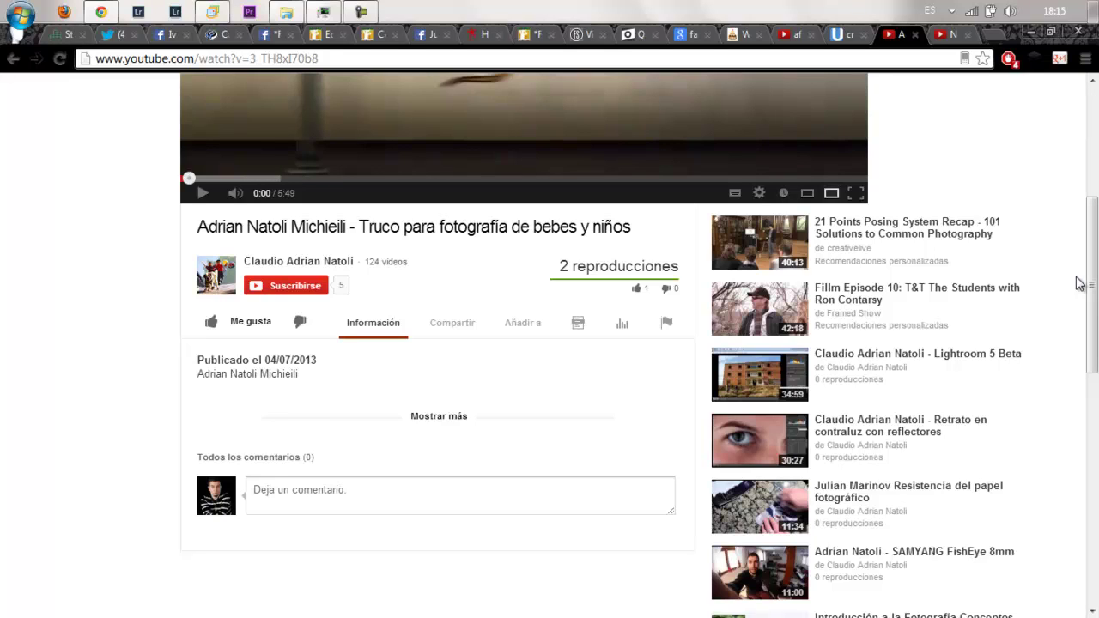
- Open the video's Compartir panel and choose the Notificar flag to report it
click(453, 324)
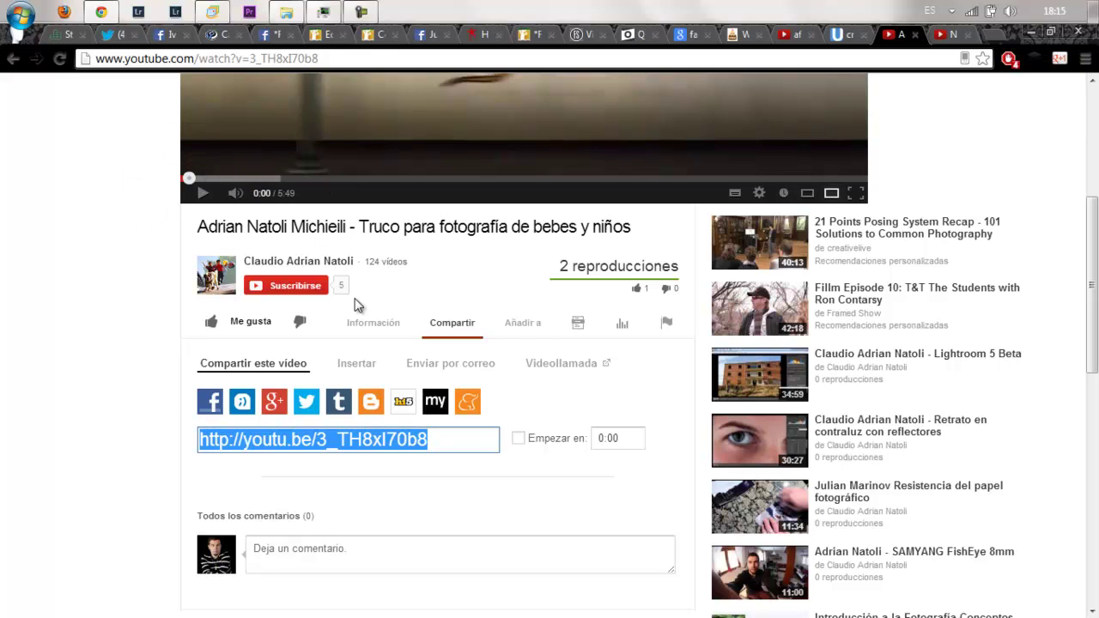
click(667, 327)
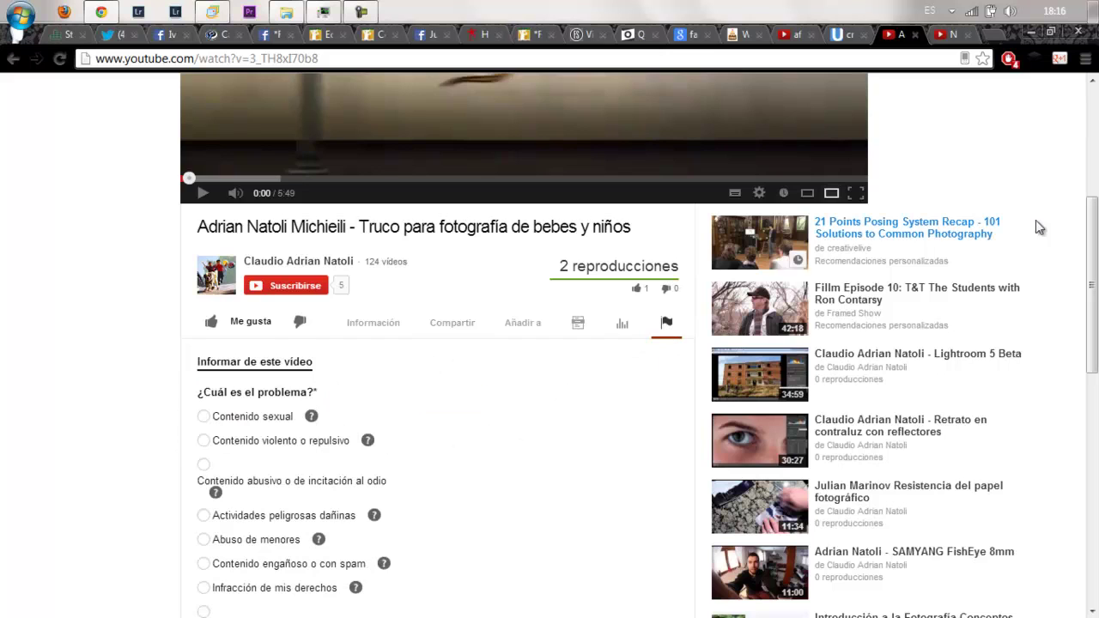
- Report the video under 'Infracción de mis derechos' as 'Infringe mis derechos de copyright' and send it
drag(1091, 217, 1089, 293)
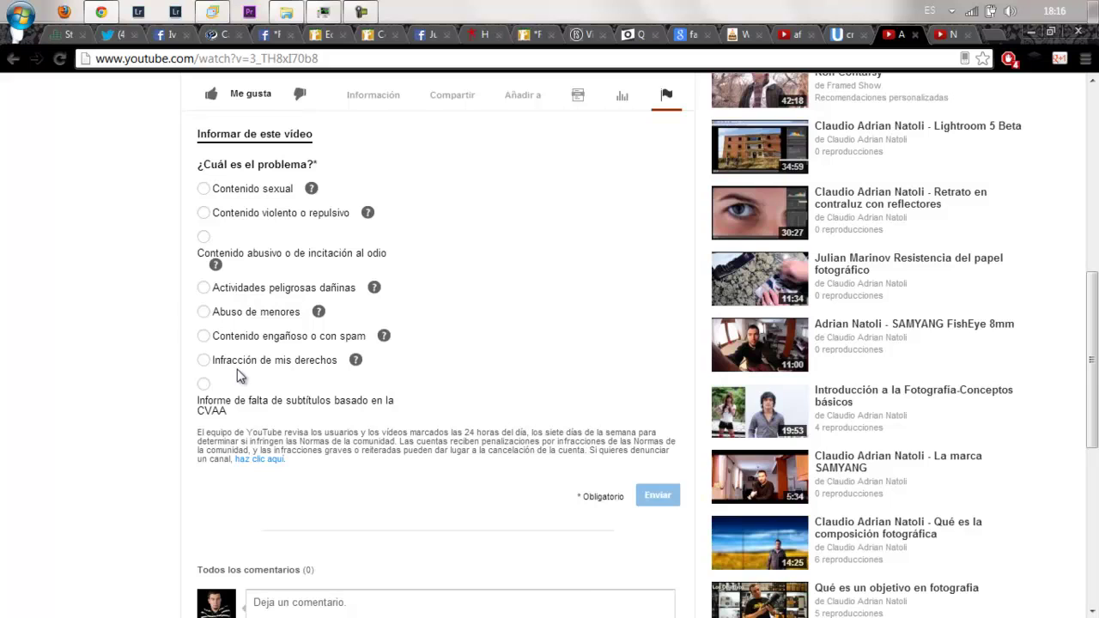
click(203, 361)
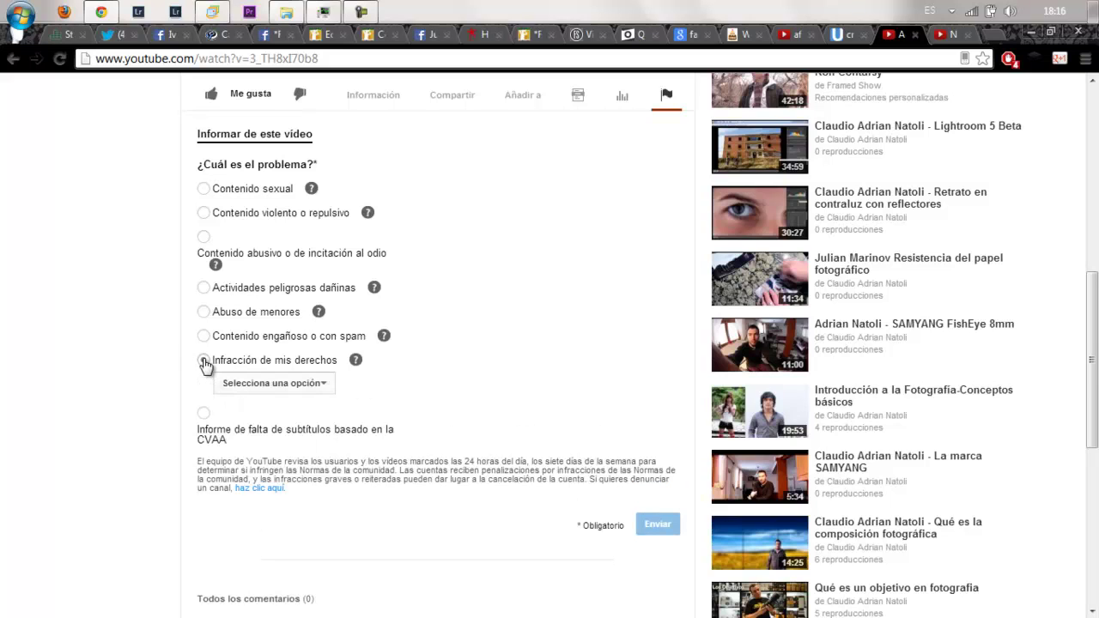
click(277, 384)
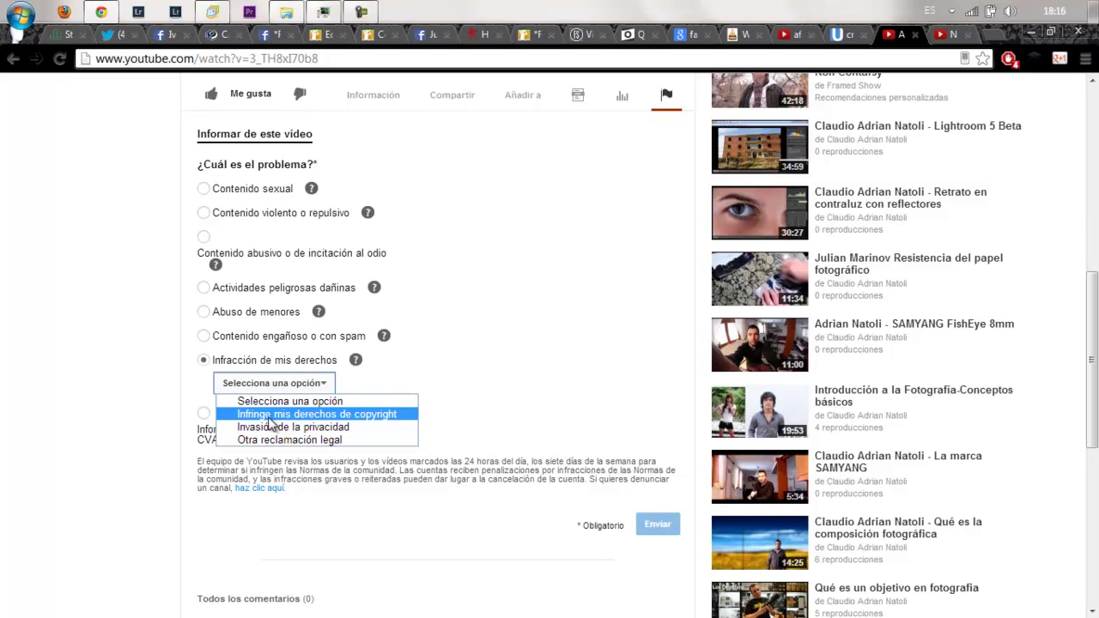
click(346, 416)
click(319, 386)
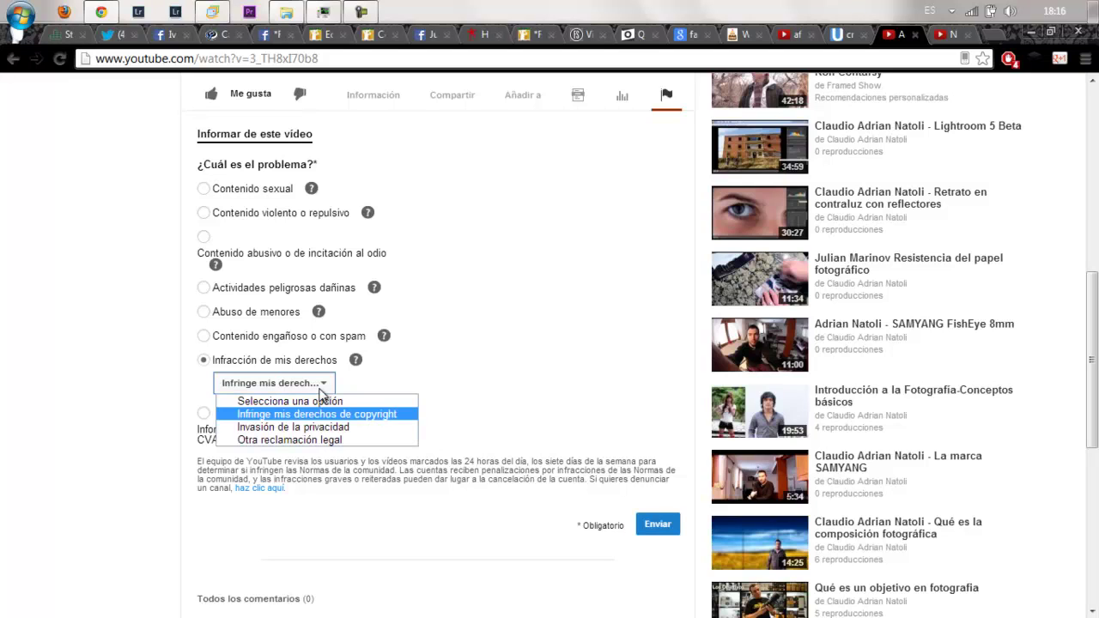
click(324, 415)
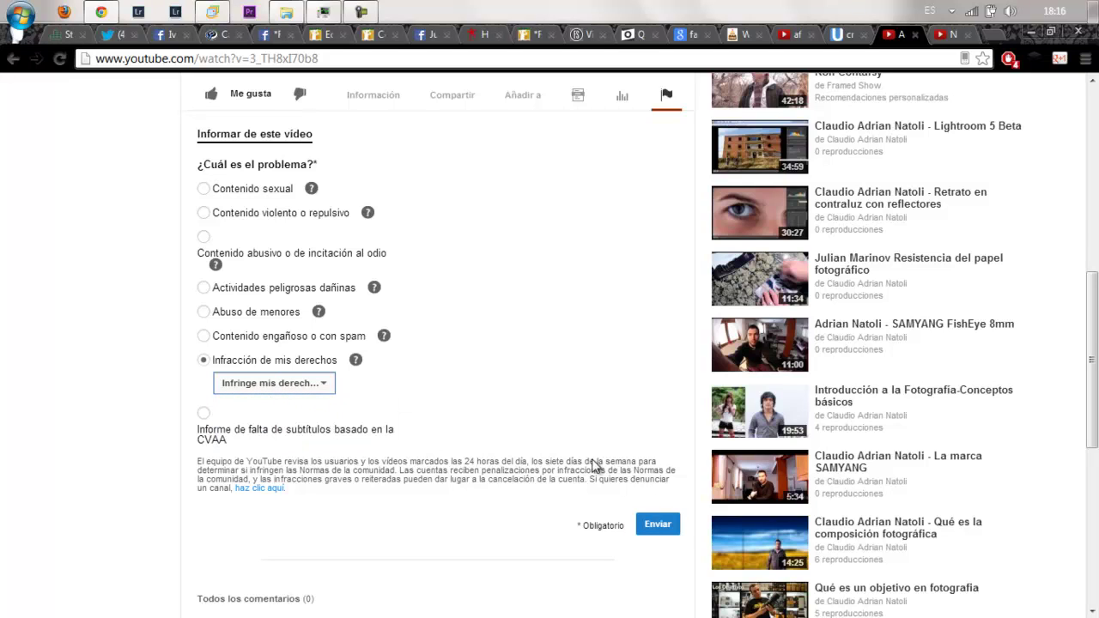
click(657, 525)
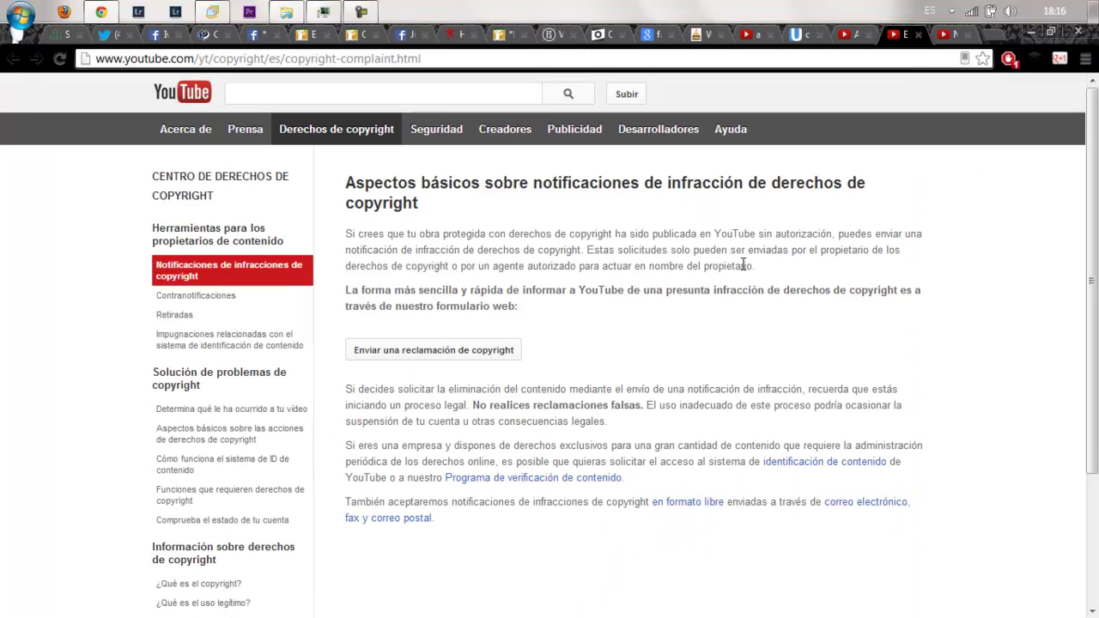
- Close the copyright information tab and switch to the copyright complaint form tab
click(917, 34)
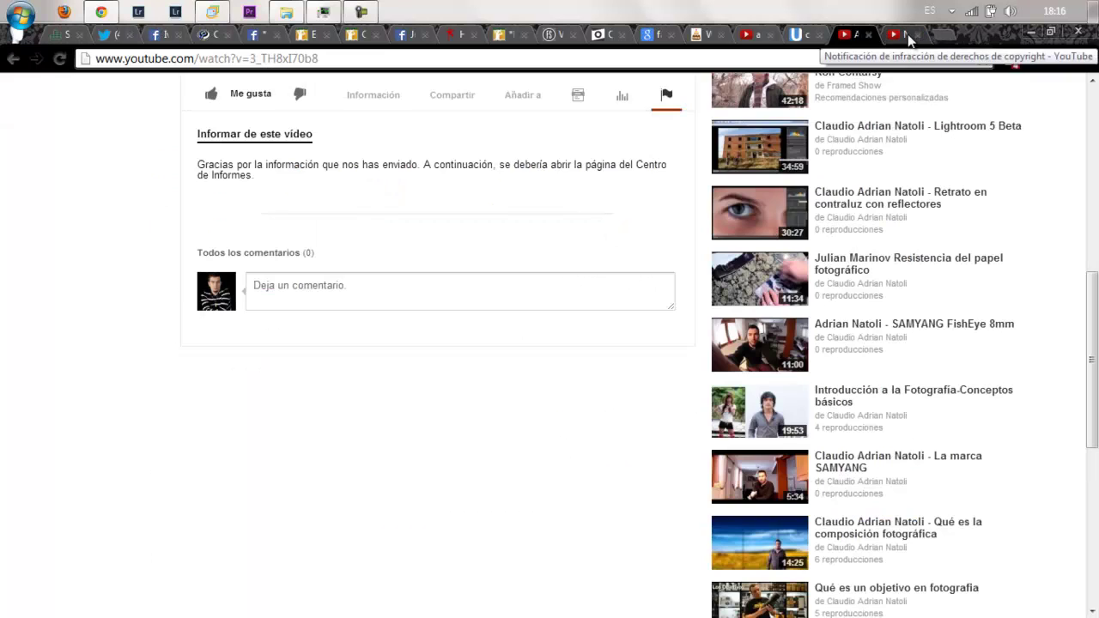
click(911, 39)
scroll(1097, 151, up, 3)
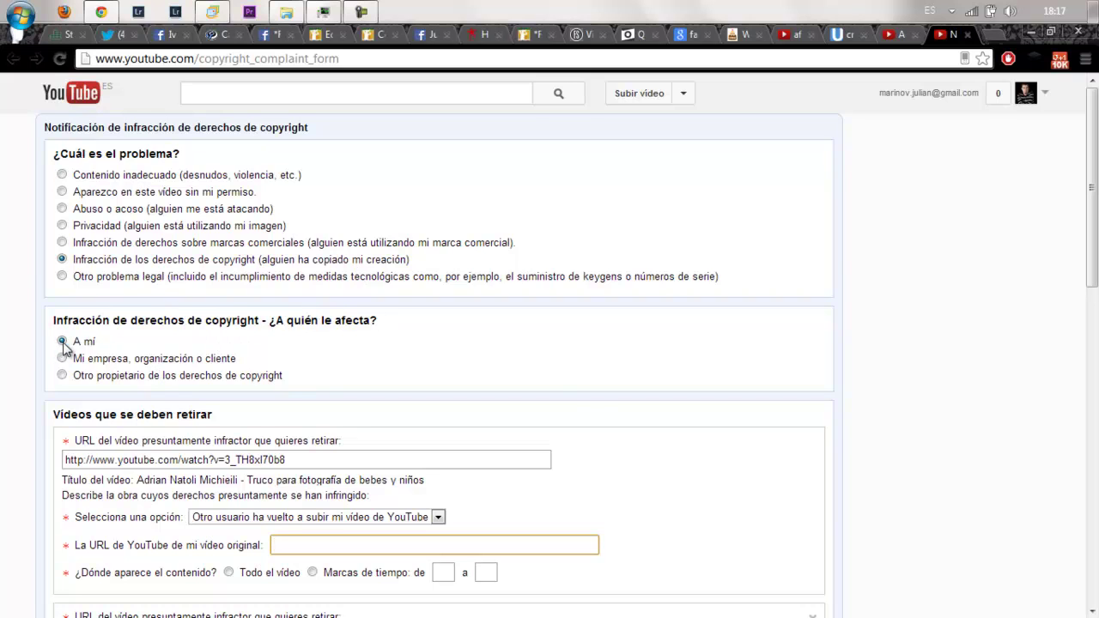
- Choose 'Otro usuario ha vuelto a subir mi vídeo de YouTube' and select the video's title text
scroll(1091, 243, down, 1)
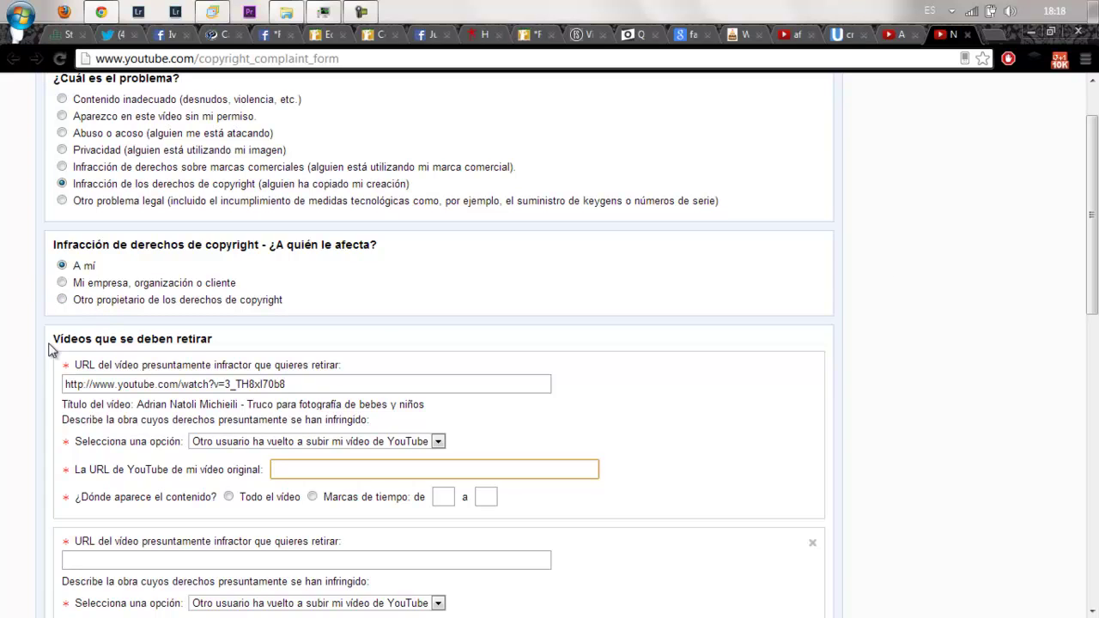
click(304, 385)
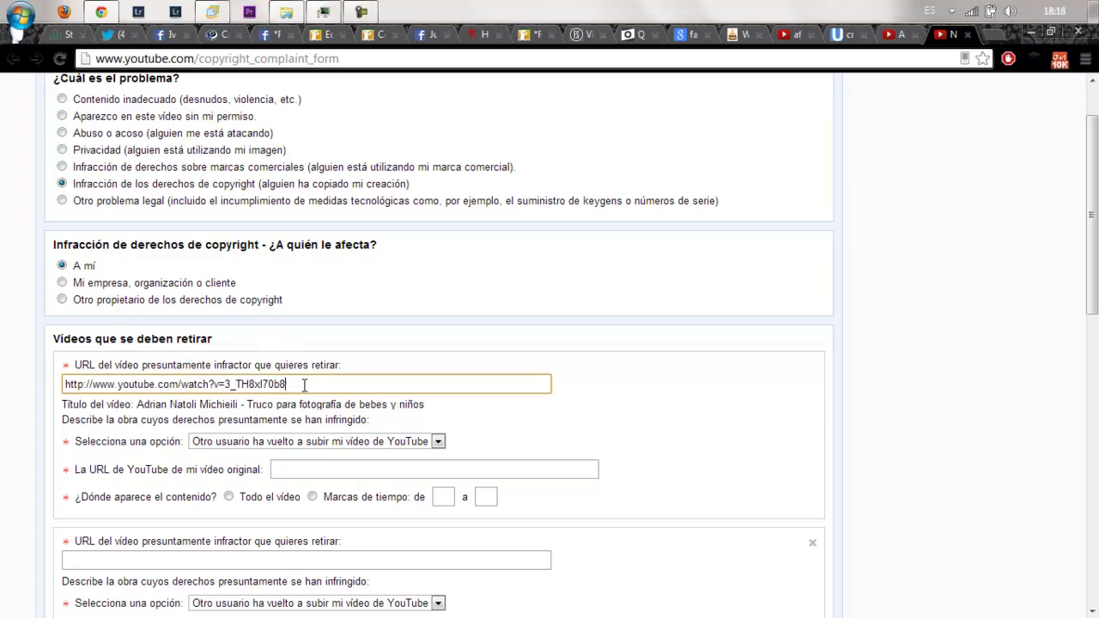
click(350, 443)
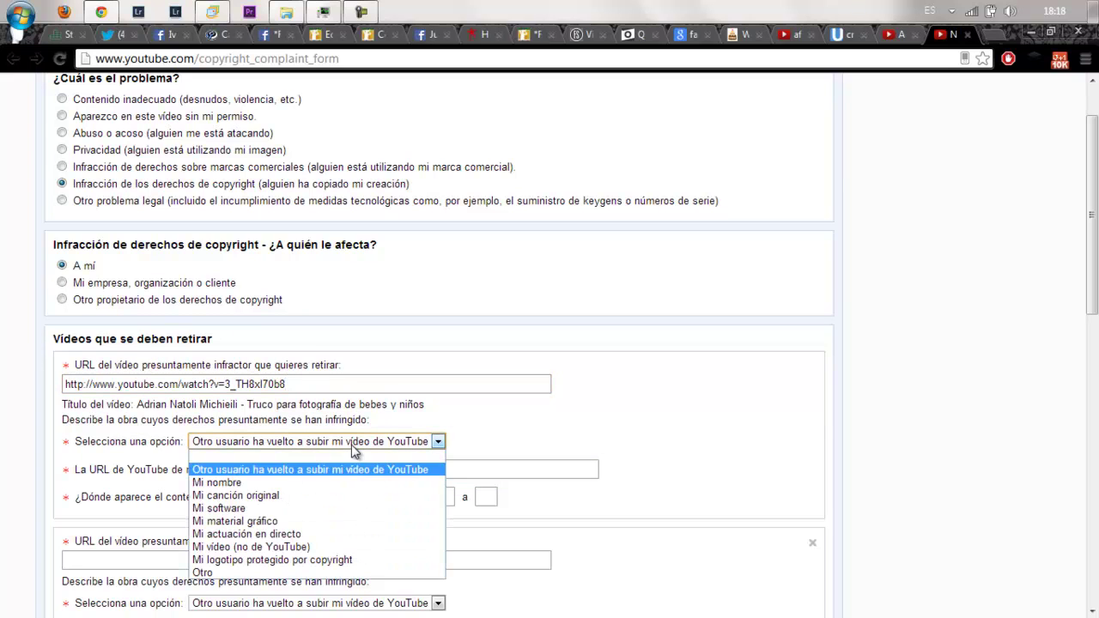
click(286, 474)
click(284, 472)
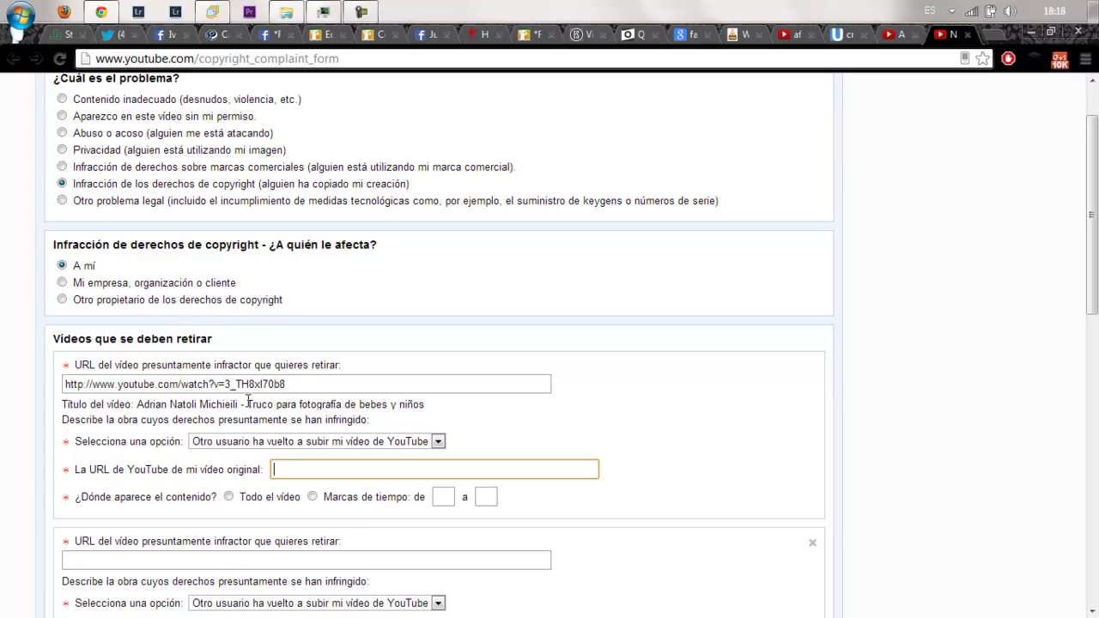
drag(248, 404, 435, 406)
key(ctrl+c)
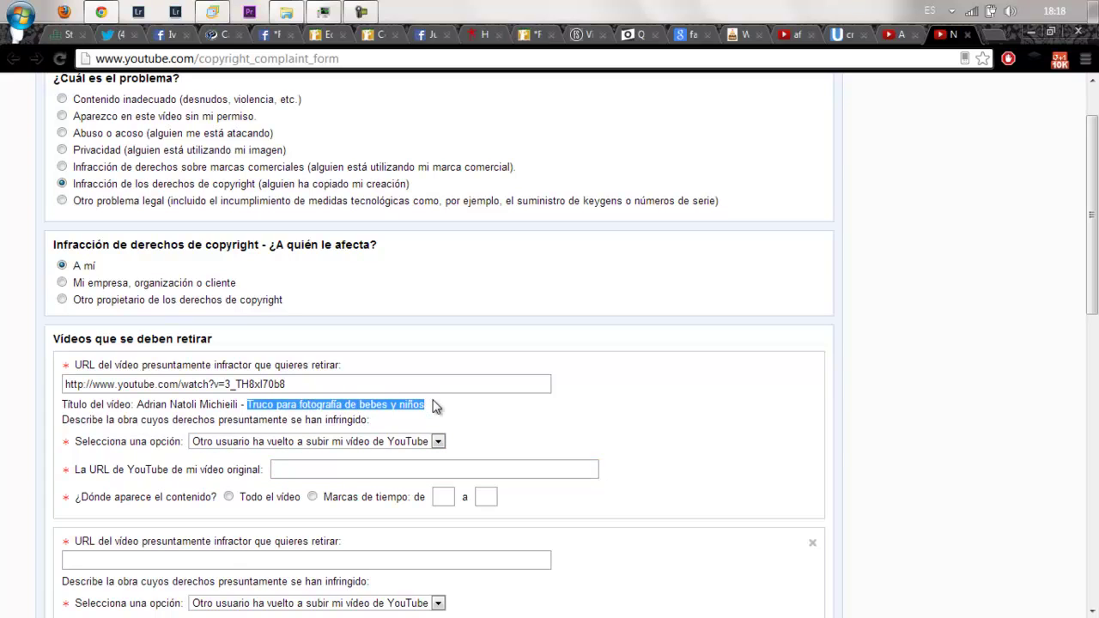
- Search Google in a new tab for the title 'Truco para fotografía de bebes y niños'
click(991, 35)
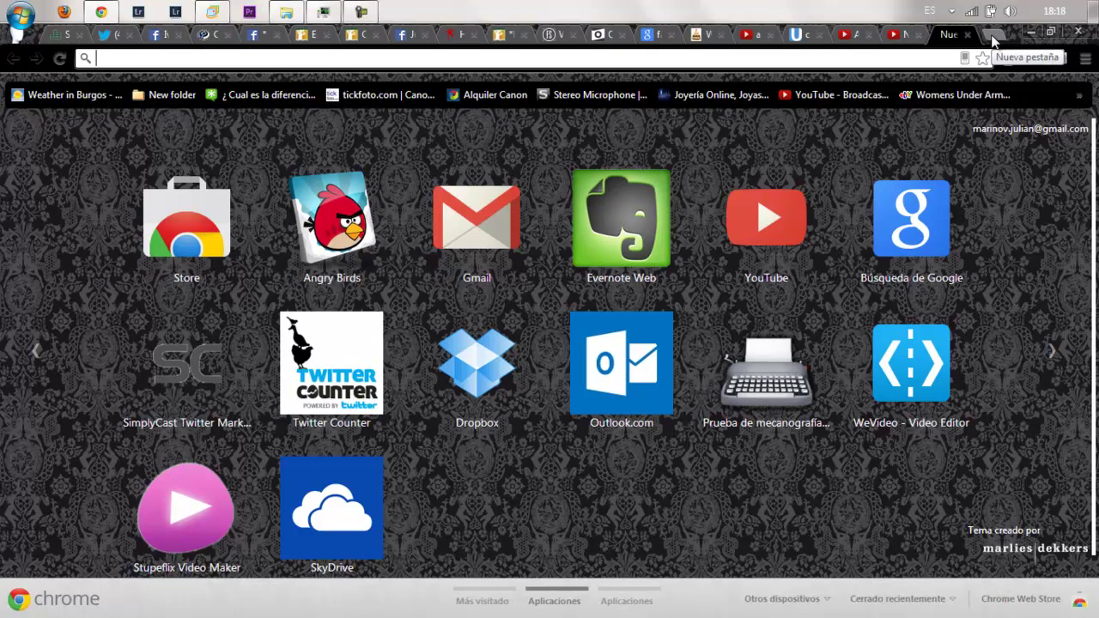
key(ctrl+v)
key(Return)
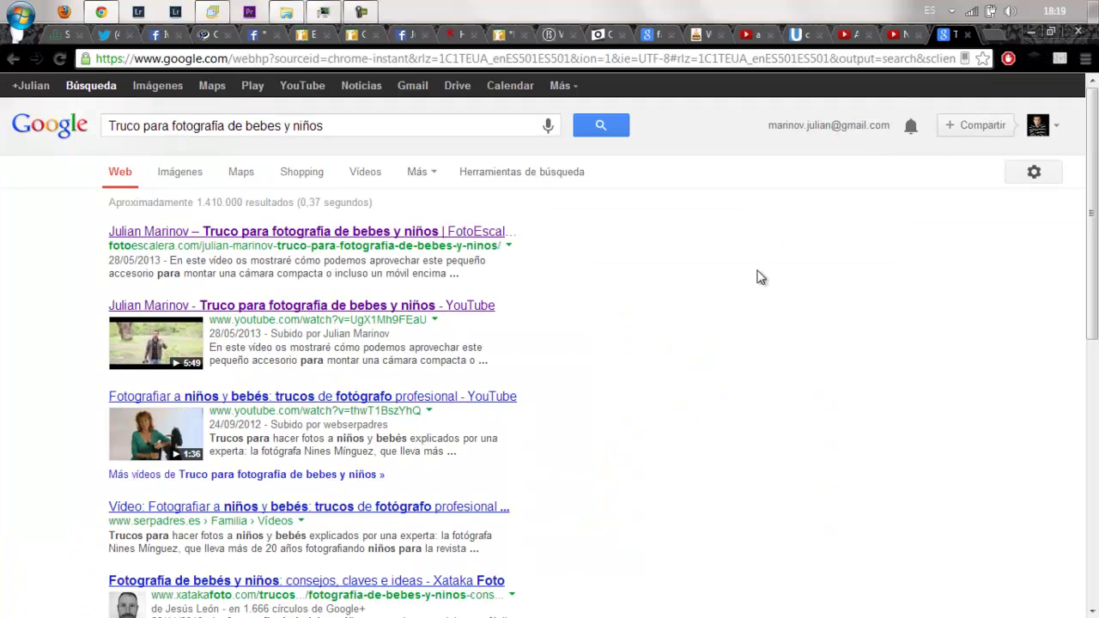
- Copy the original upload's link (watch?v=UgX1Mh9FEaU) and return to the form's original-URL field
right_click(317, 307)
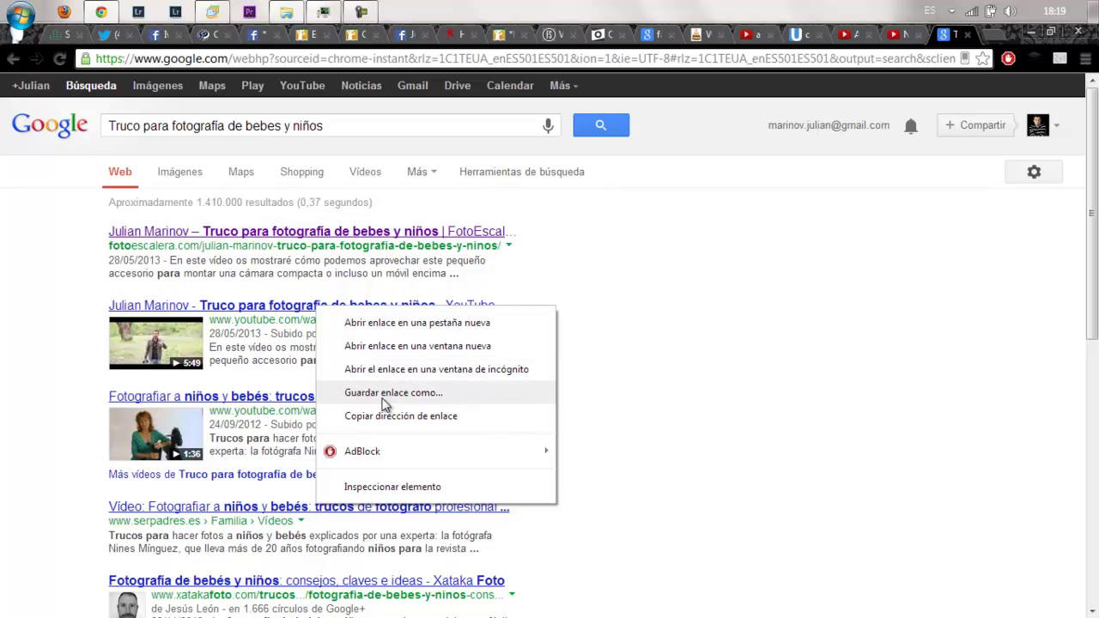
click(386, 416)
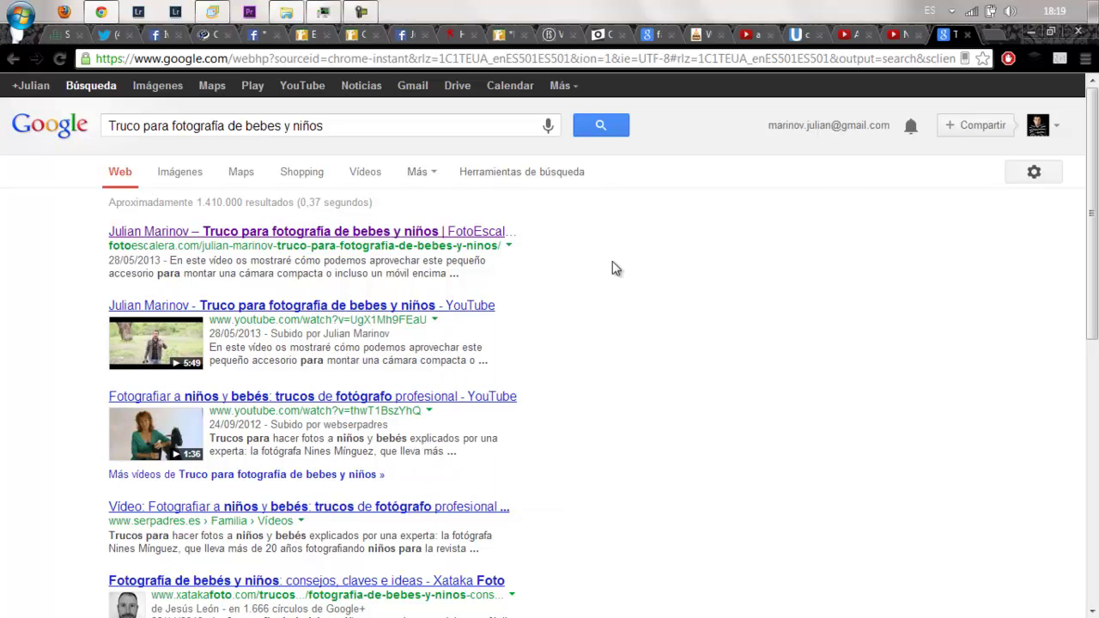
click(894, 36)
click(425, 463)
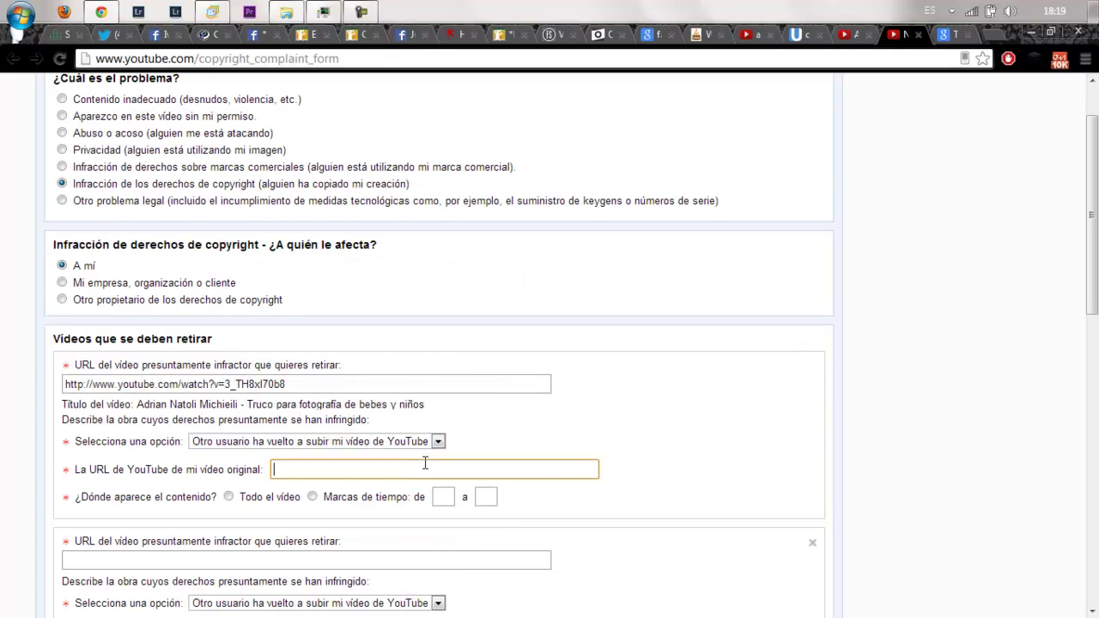
- Paste the original video's URL into the form and mark 'Todo el vídeo' as infringed
key(ctrl+v)
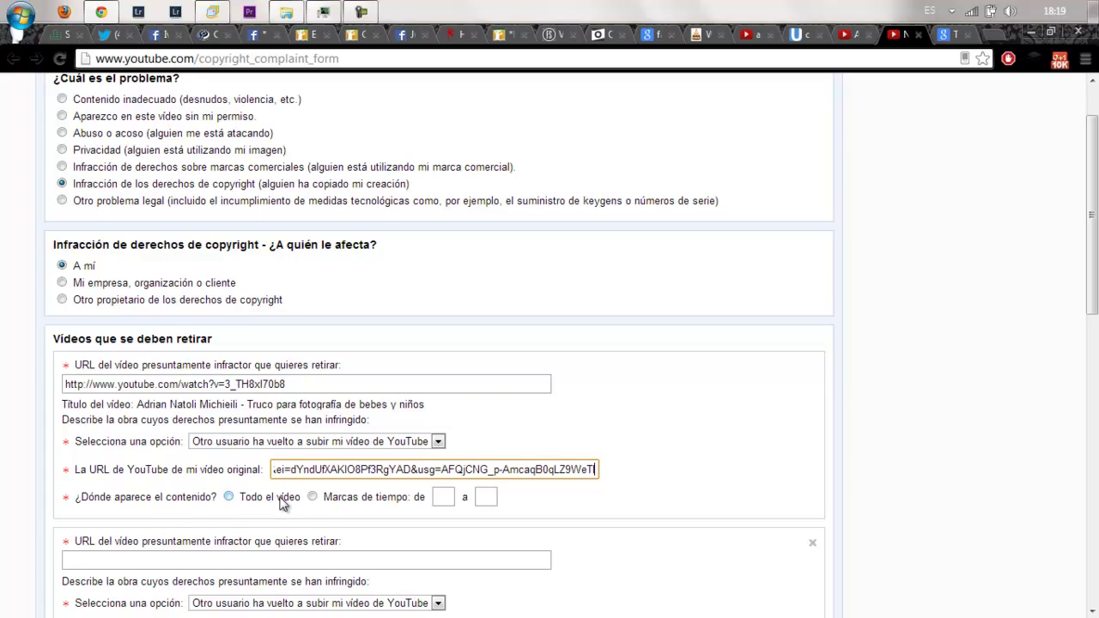
click(439, 497)
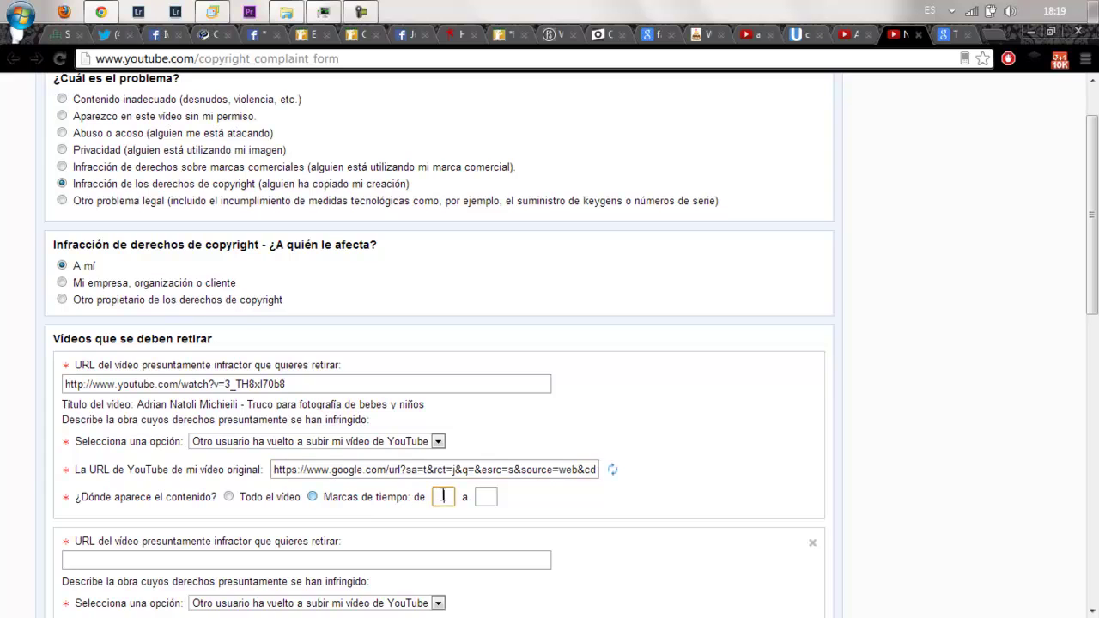
click(486, 507)
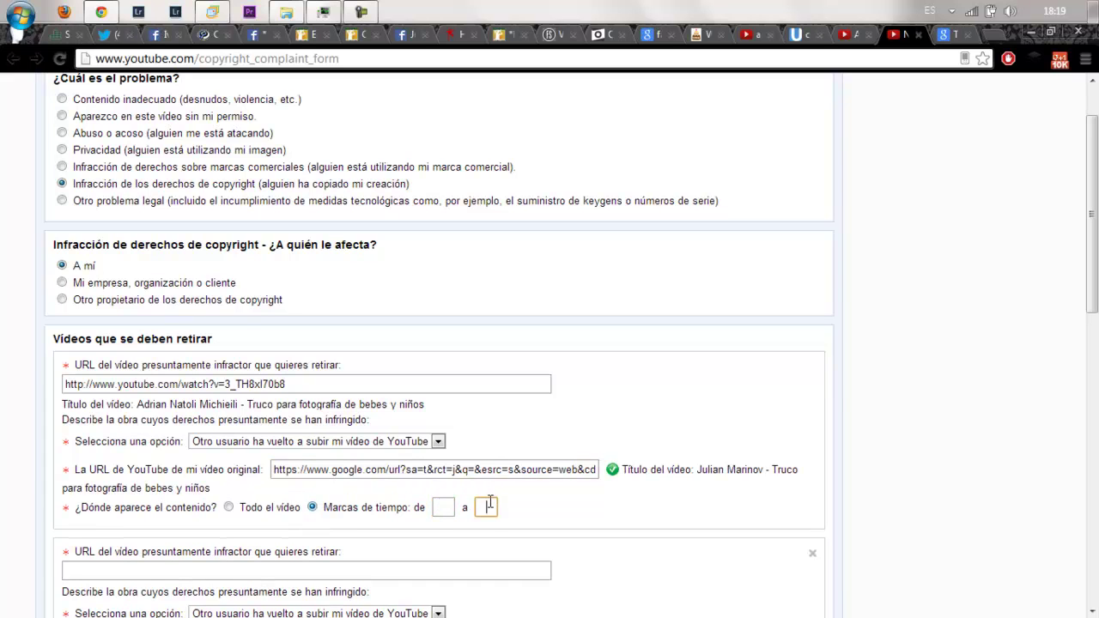
click(229, 507)
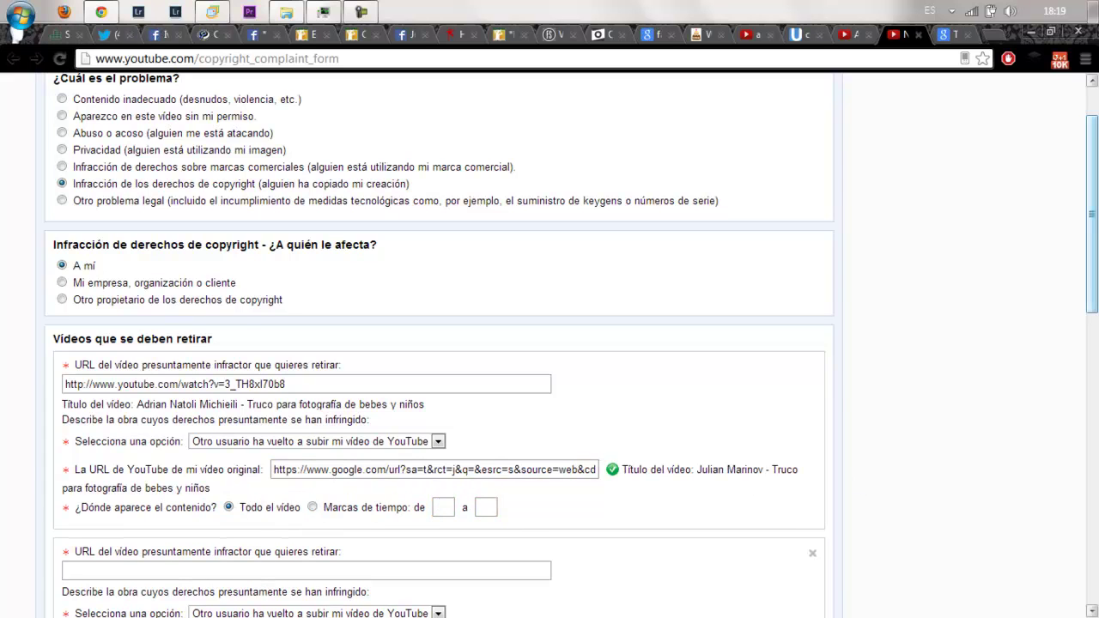
drag(1080, 289, 1080, 385)
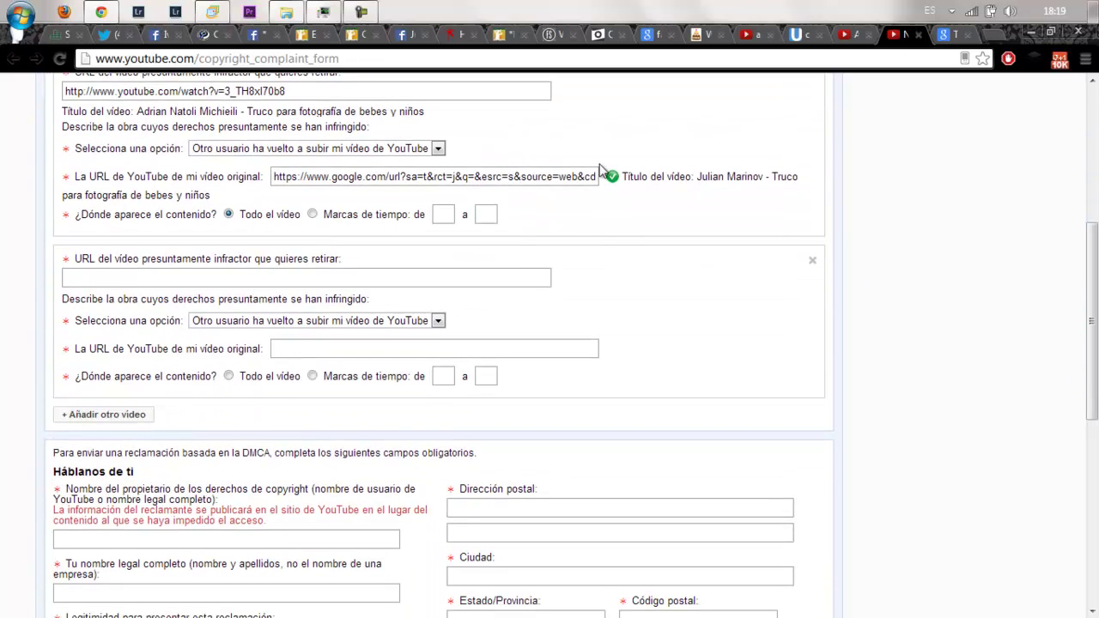
- Remove the empty second video entry from the complaint form
click(813, 261)
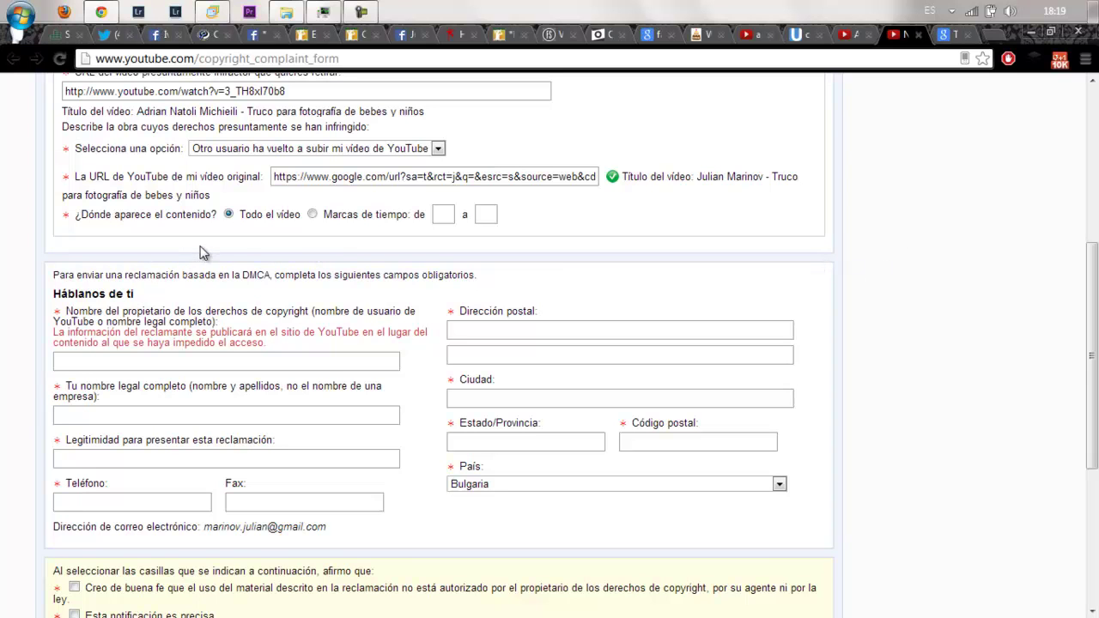
drag(1092, 251, 848, 258)
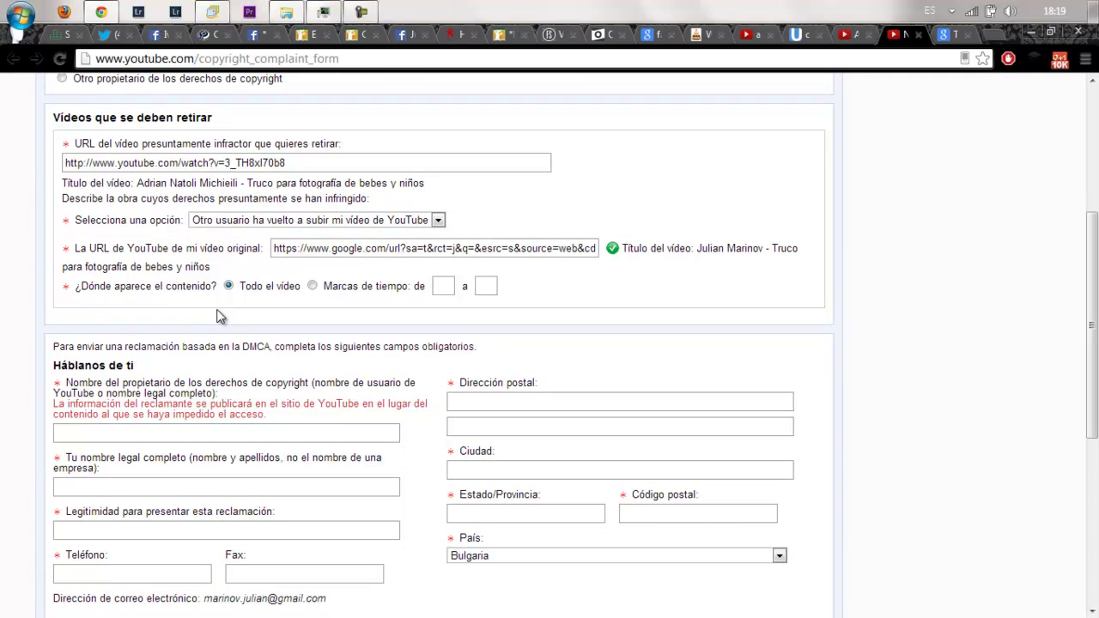
drag(1093, 270, 1058, 319)
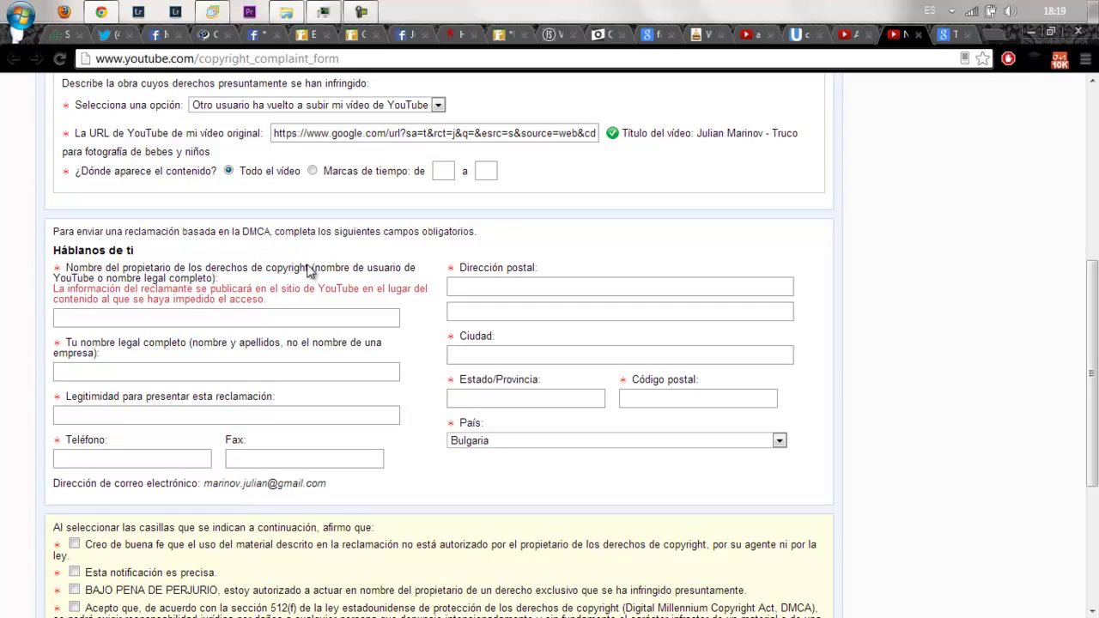
- Enter the copyright owner's username in 'Nombre del propietario' and move to the full legal name field
click(107, 323)
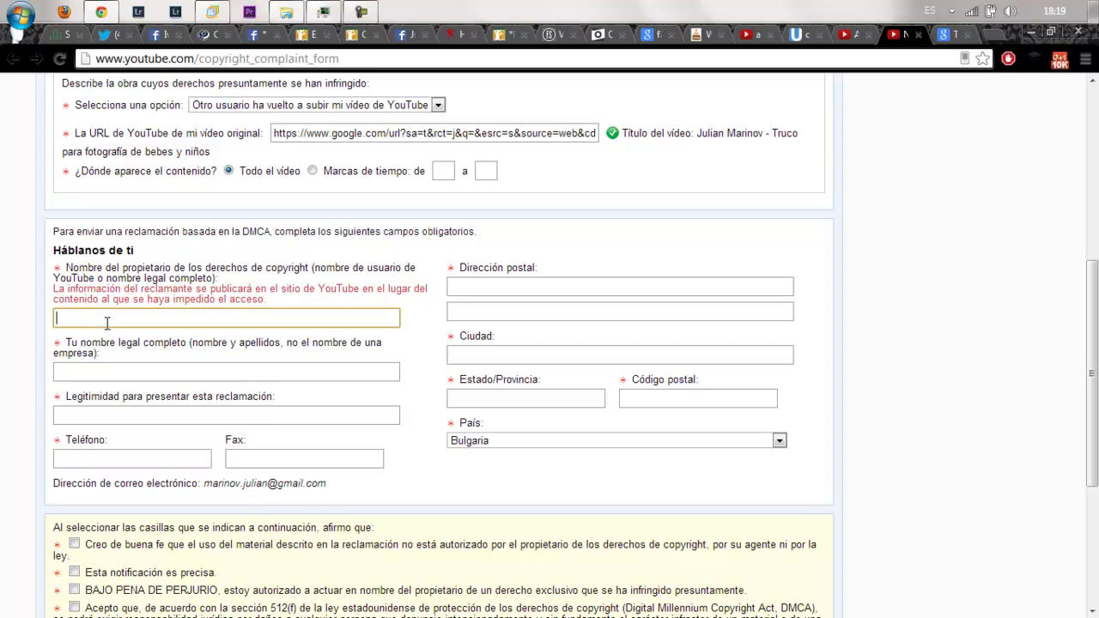
text(julianmarinov)
click(158, 378)
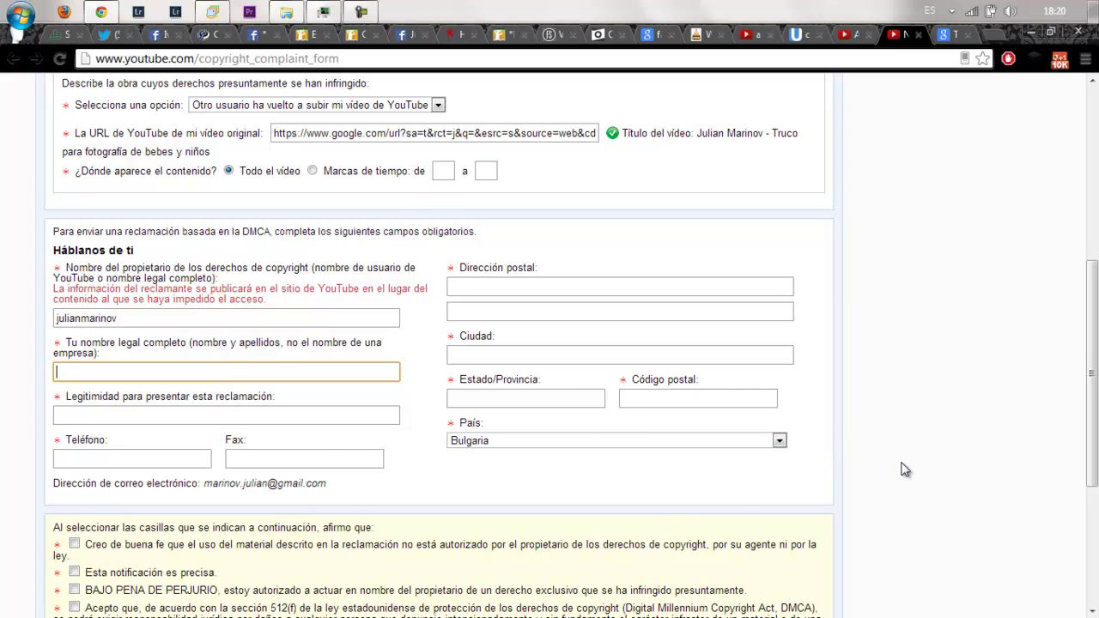
drag(1095, 286, 1072, 437)
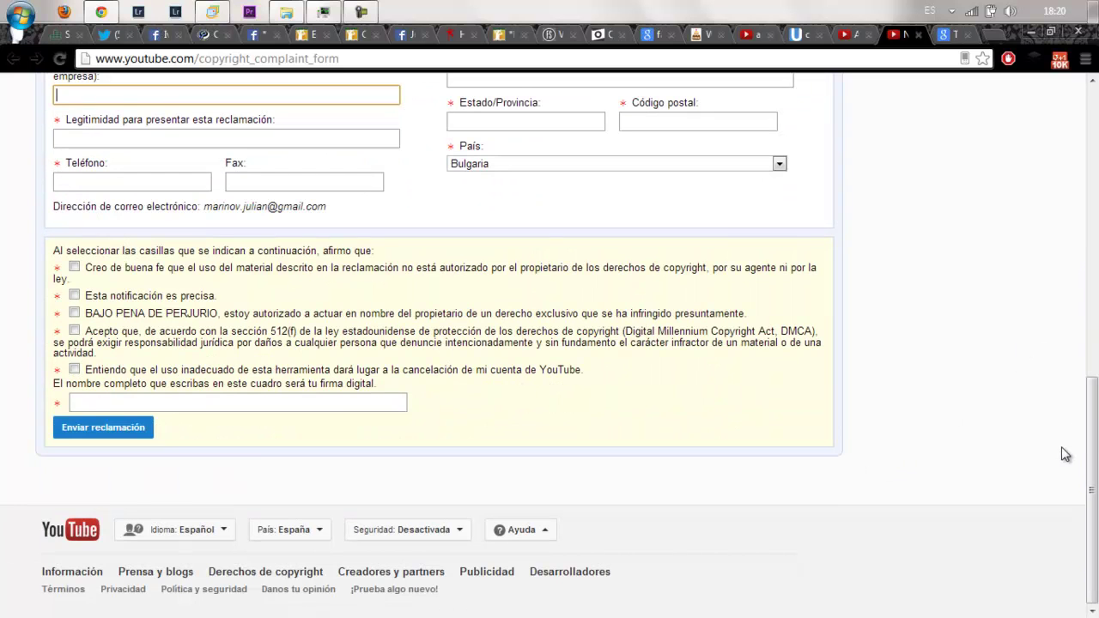
drag(1091, 455, 1088, 170)
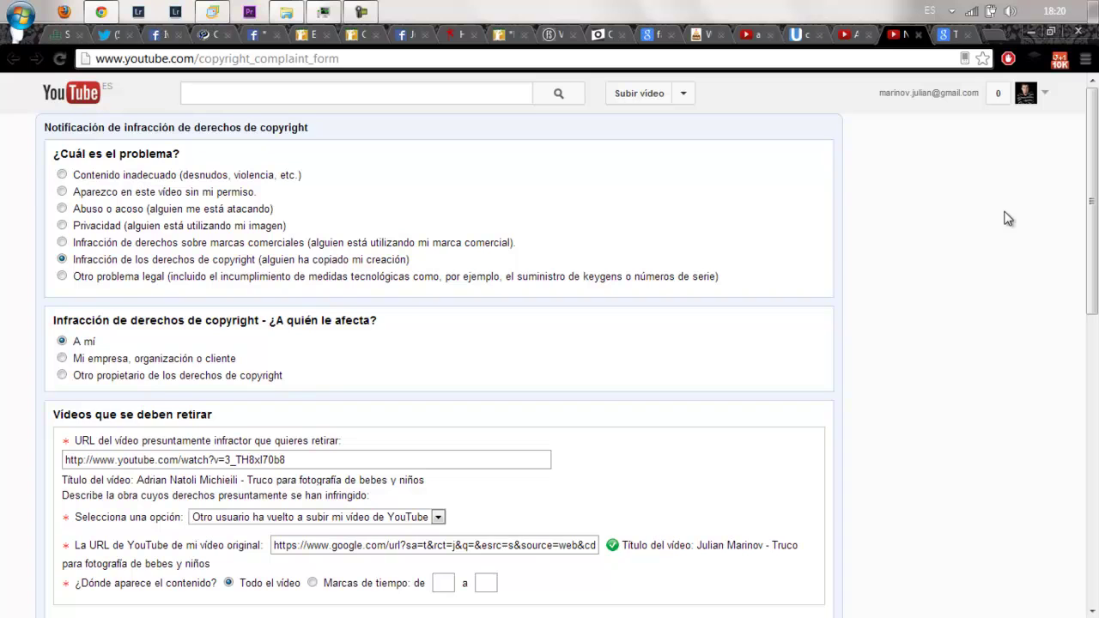
- From the reported video's page, open the uploader's channel and pause its featured video
click(855, 35)
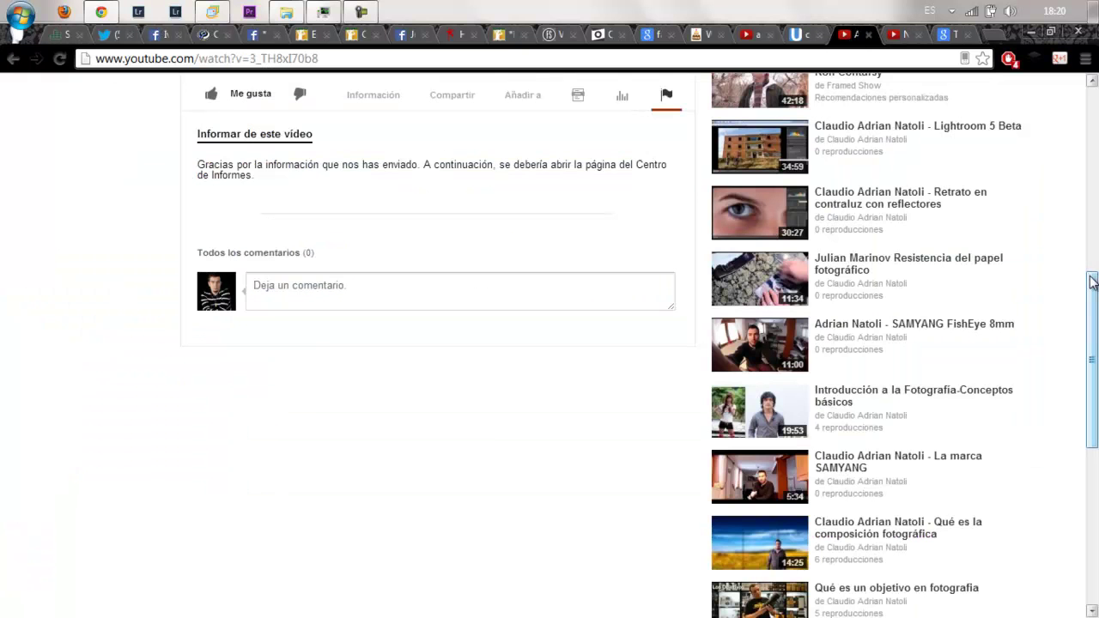
drag(1096, 294, 1097, 196)
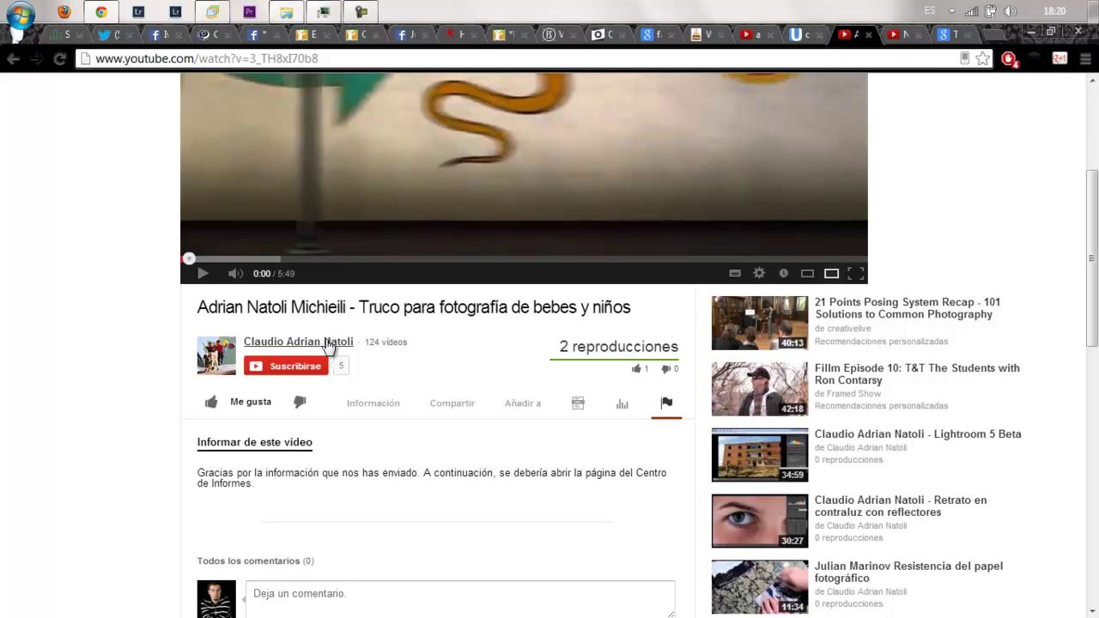
click(279, 342)
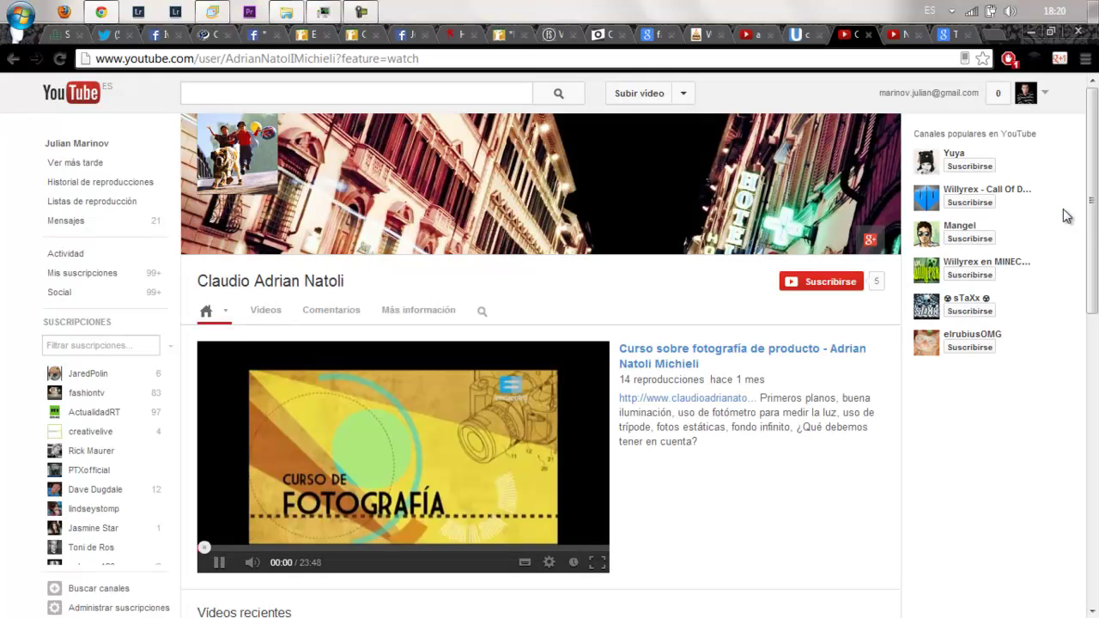
click(219, 563)
drag(1092, 158, 1058, 354)
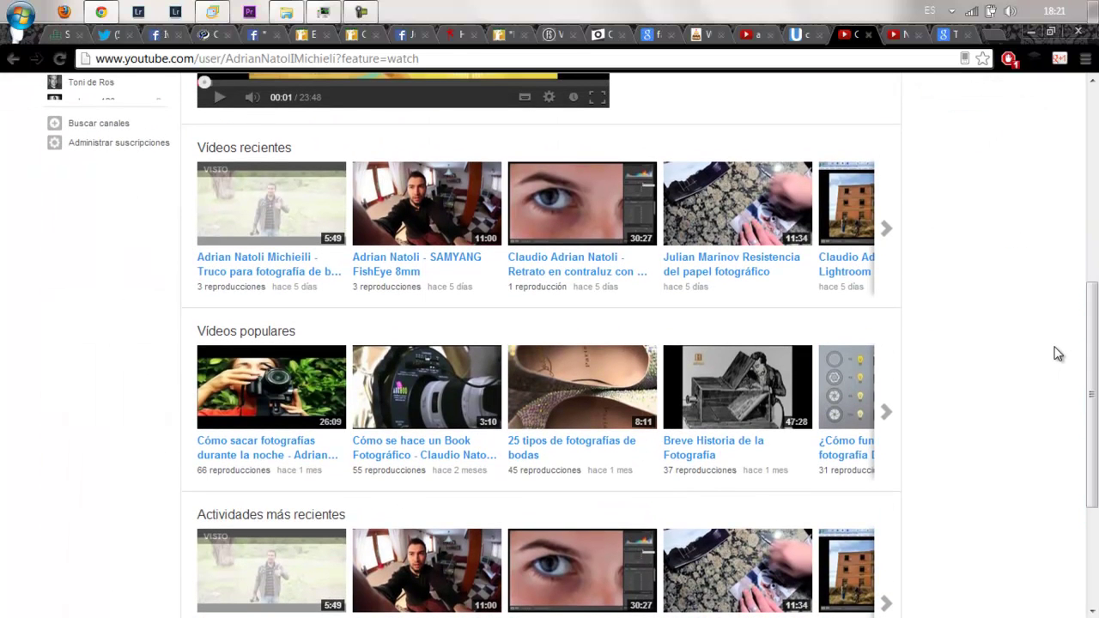